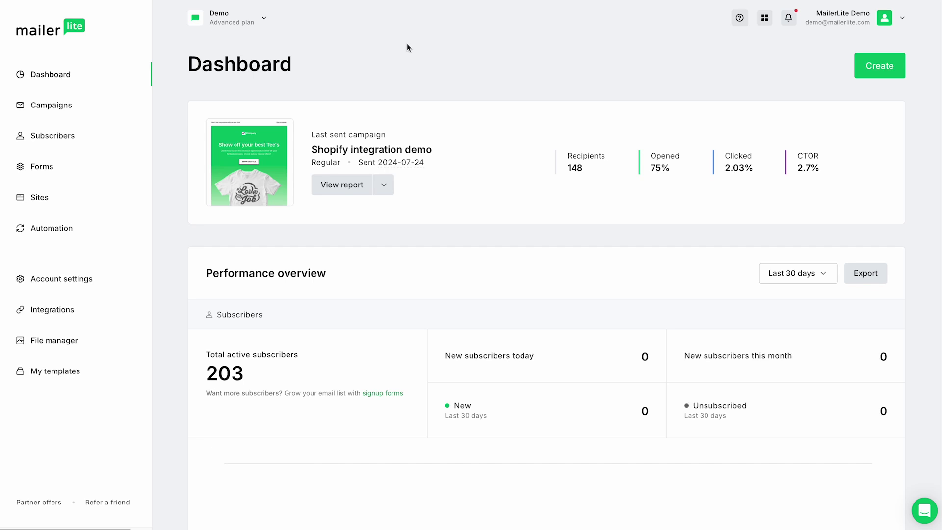
Go to Sites and start creating a new site.
left_click(59, 201)
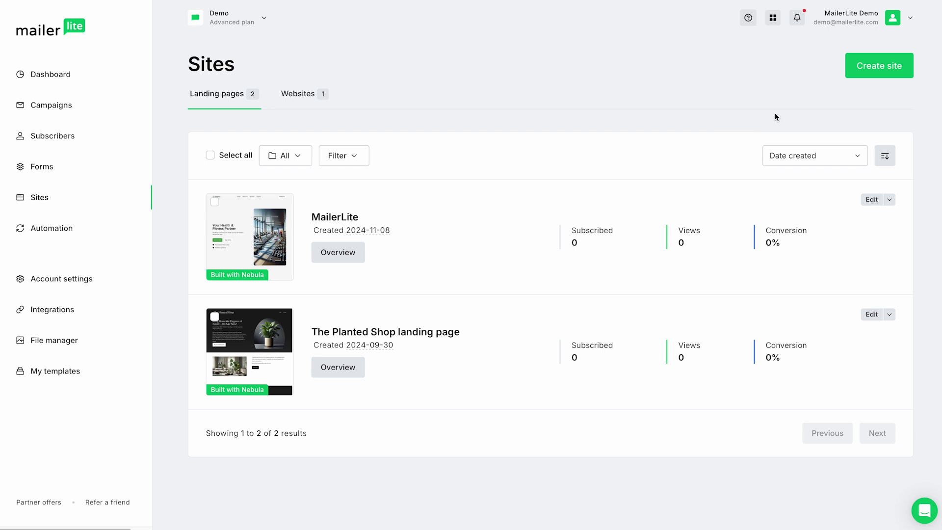
left_click(872, 74)
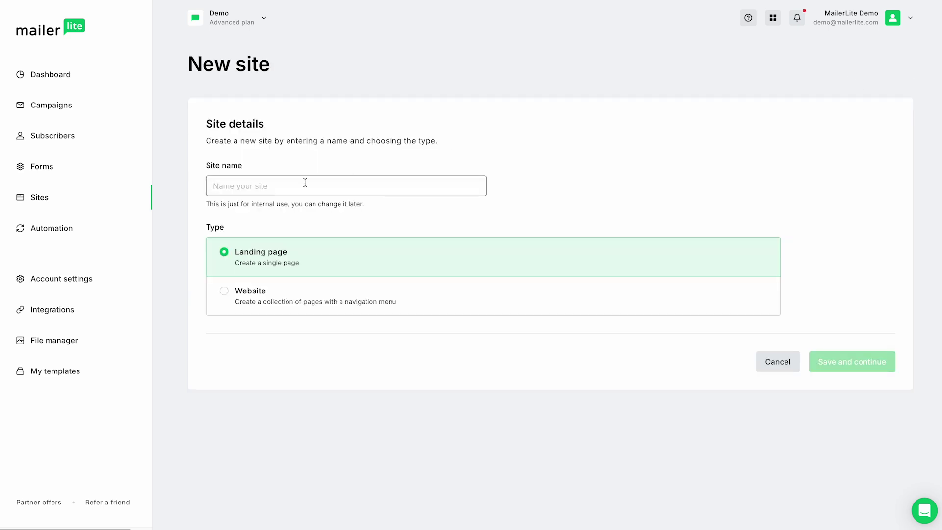
Name the new landing page 'Demo', assign it to all subscriber groups, and continue to templates.
type("Demo")
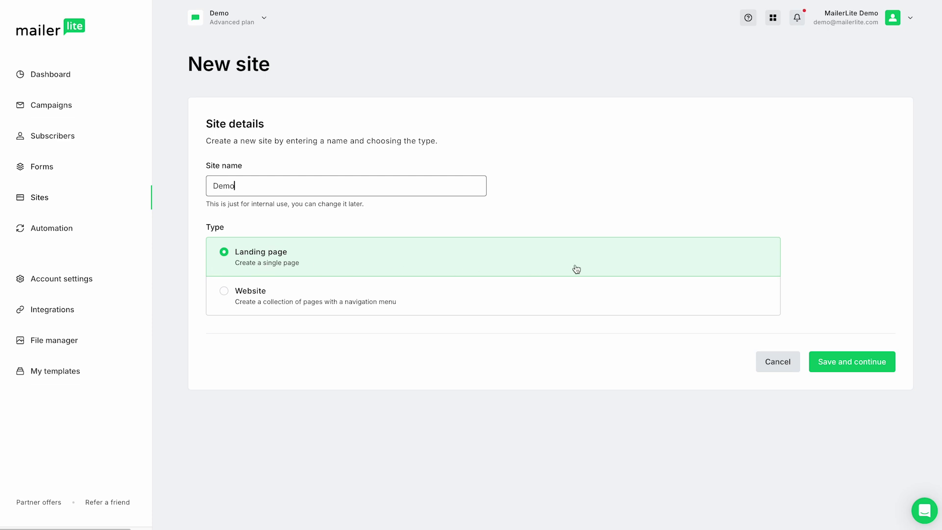
left_click(847, 370)
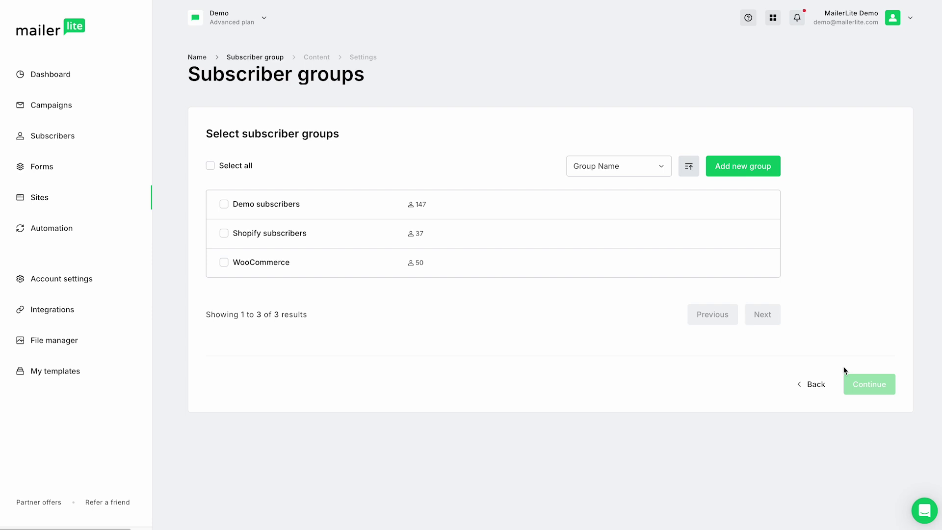
left_click(210, 166)
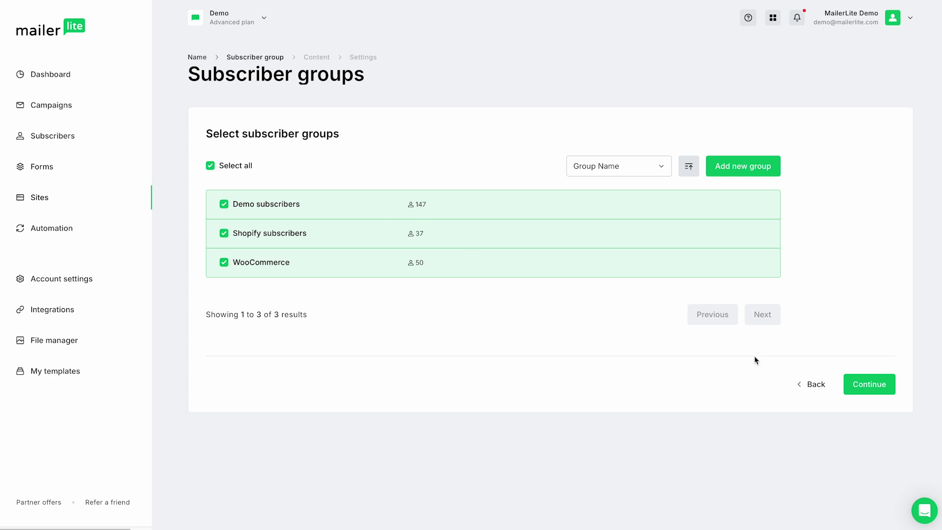
left_click(866, 393)
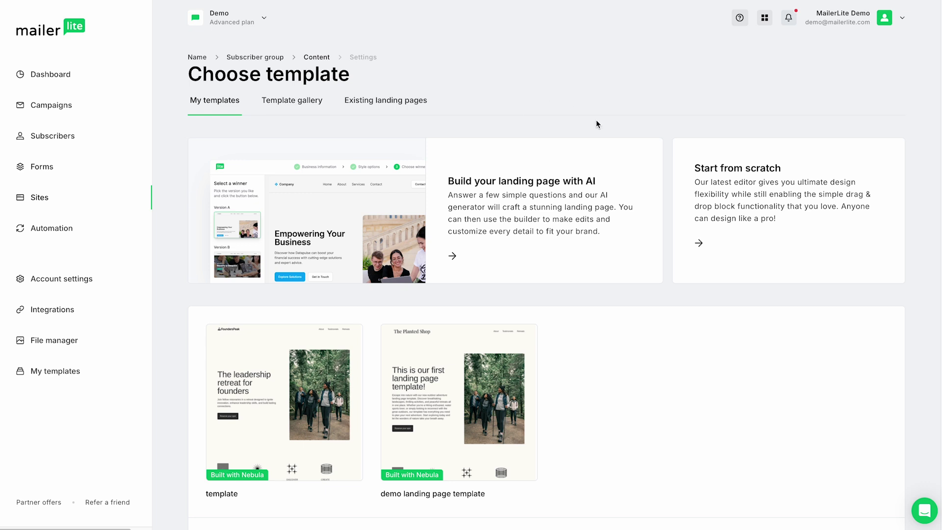
Choose the 'Build your landing page with AI' template option.
left_click(617, 184)
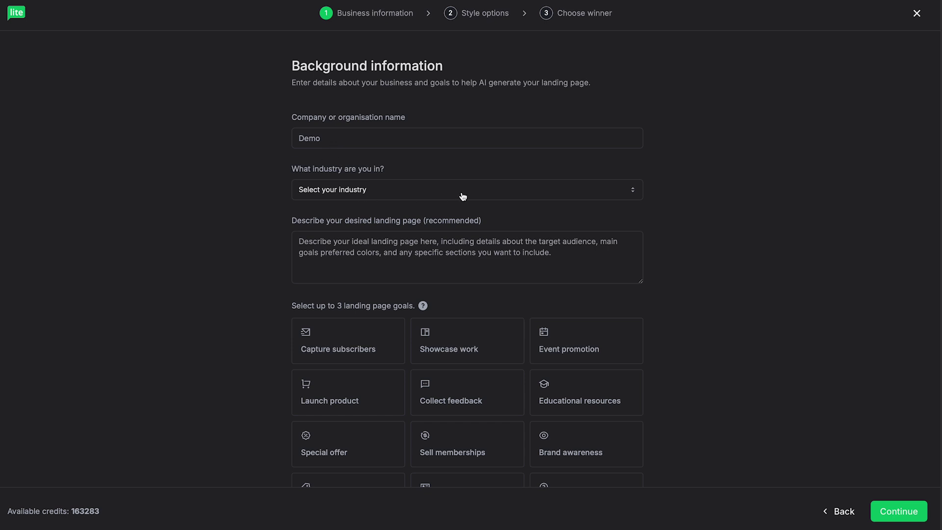
Set the industry to Health and Fitness and paste in the landing page description.
left_click(631, 190)
left_click_drag(639, 208, 640, 249)
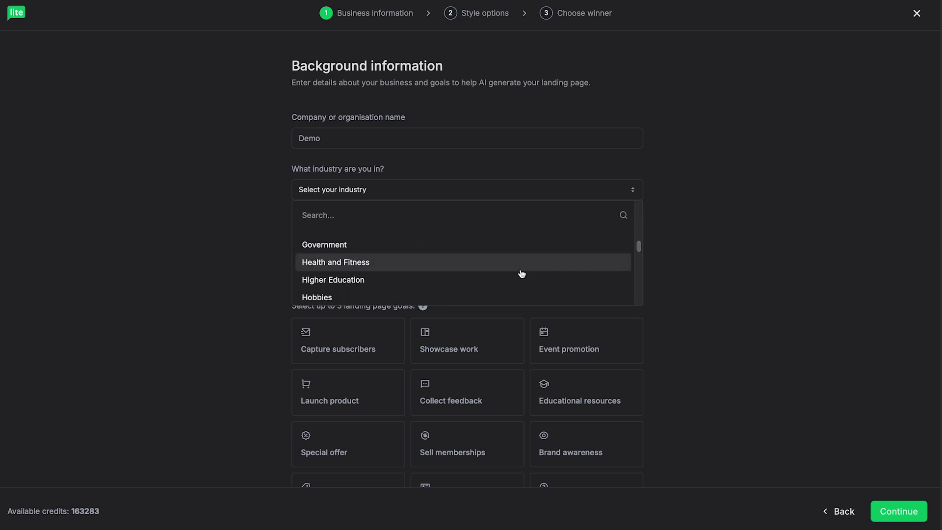
left_click(520, 268)
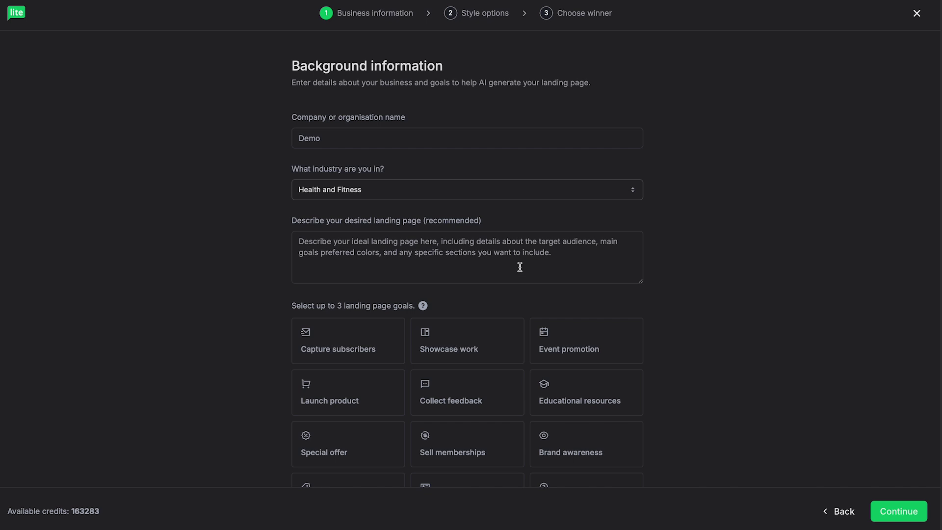
left_click(447, 262)
type("A health and fitness landing page that should target health conscious individuals.")
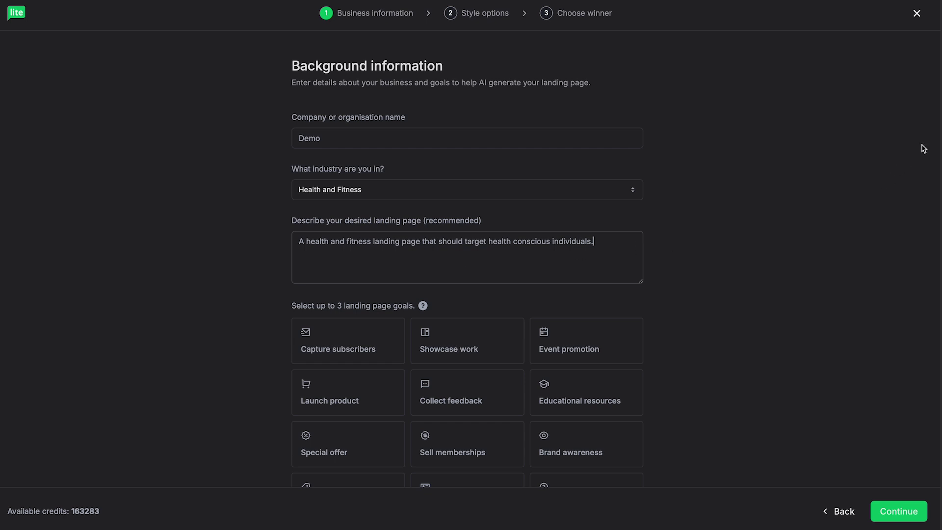
Pick Capture subscribers, Sell digital product and Brand awareness as the page goals.
scroll(938, 135, "down", 3)
scroll(938, 197, "down", 3)
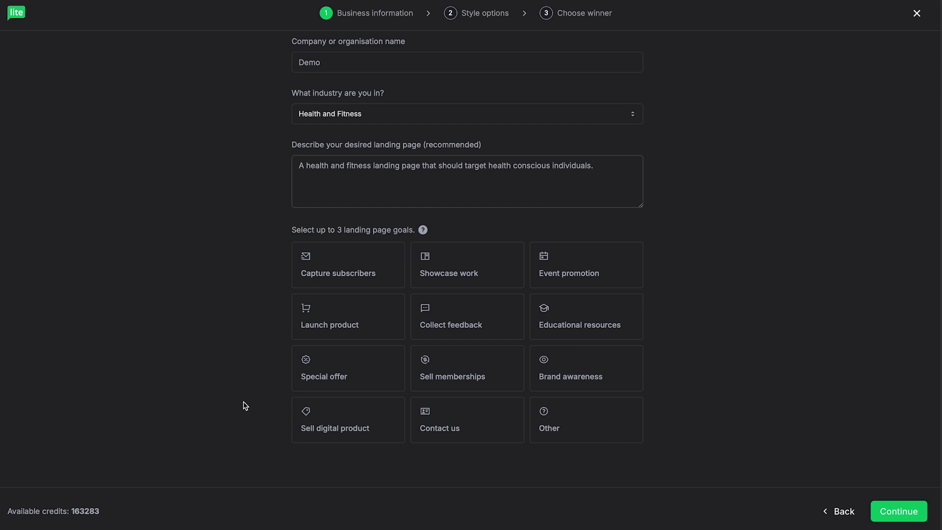
left_click(314, 274)
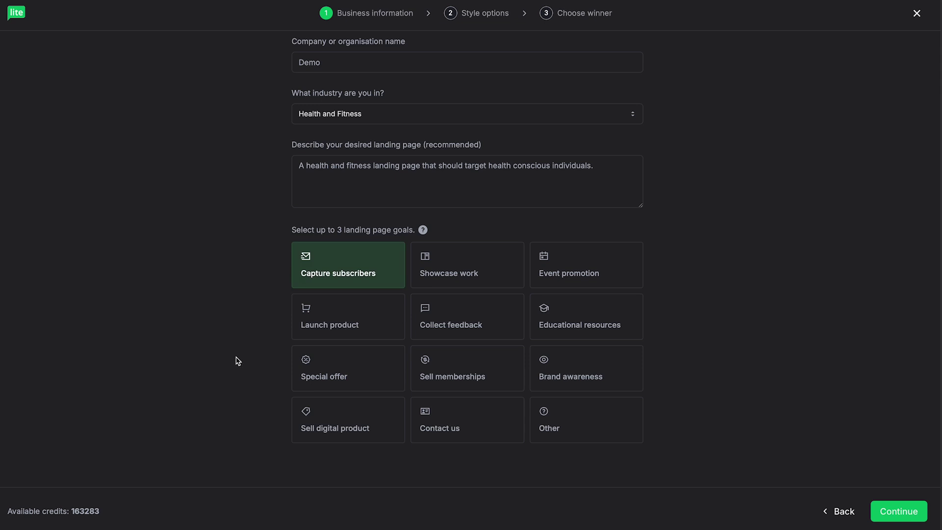
left_click(341, 430)
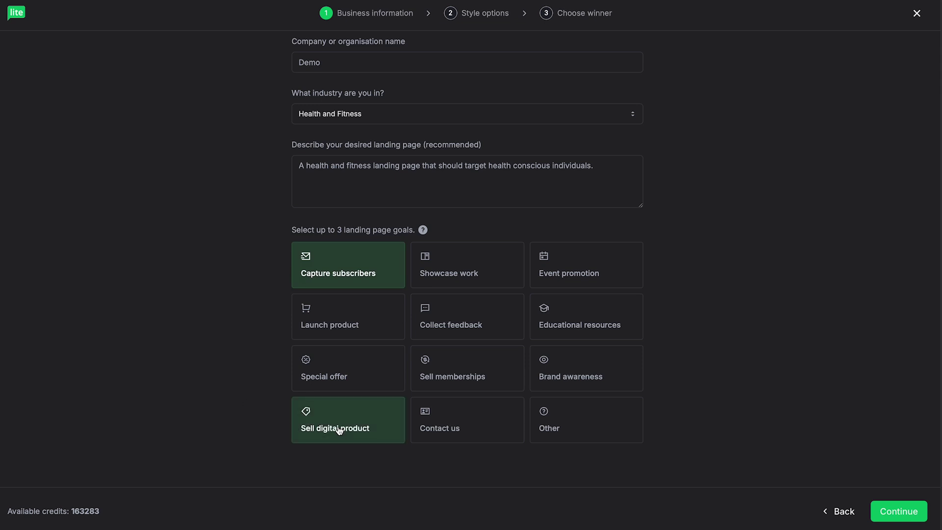
left_click(570, 383)
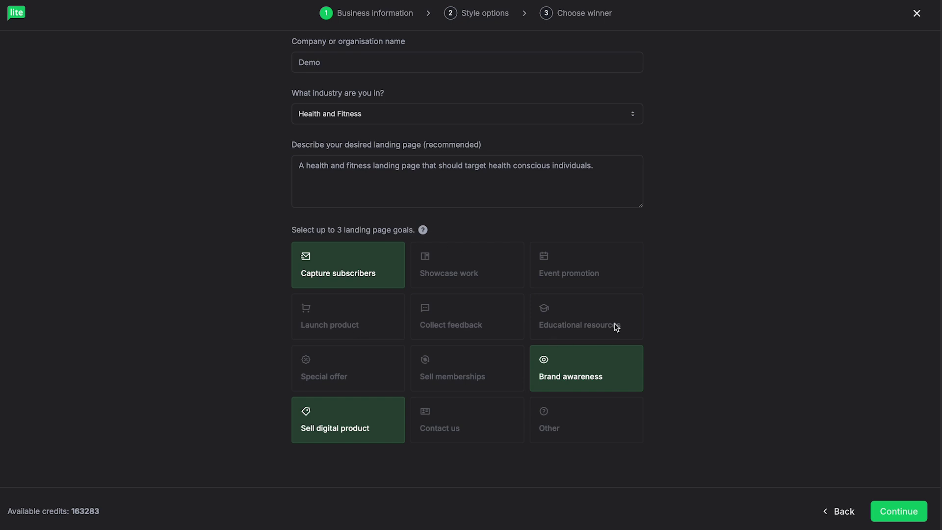
left_click(882, 515)
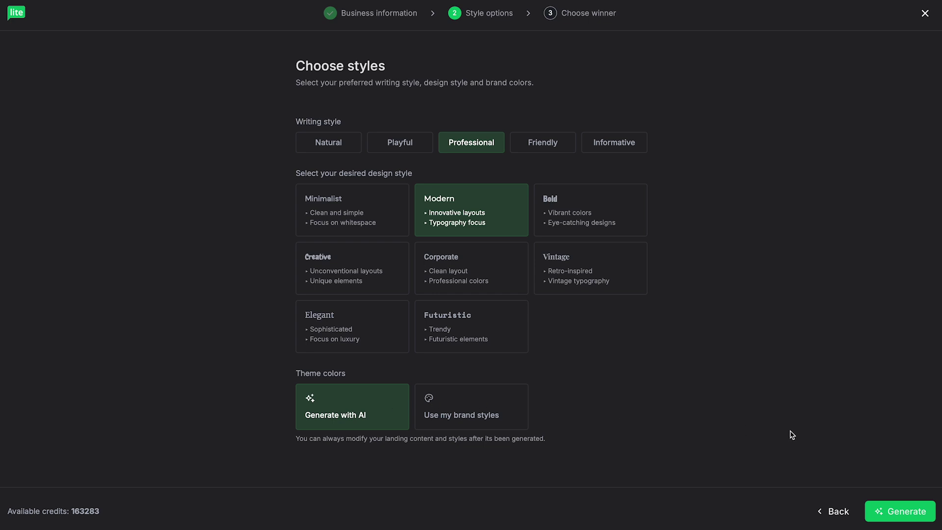
Keep Professional writing and Modern design styles and generate the AI page versions.
left_click(895, 519)
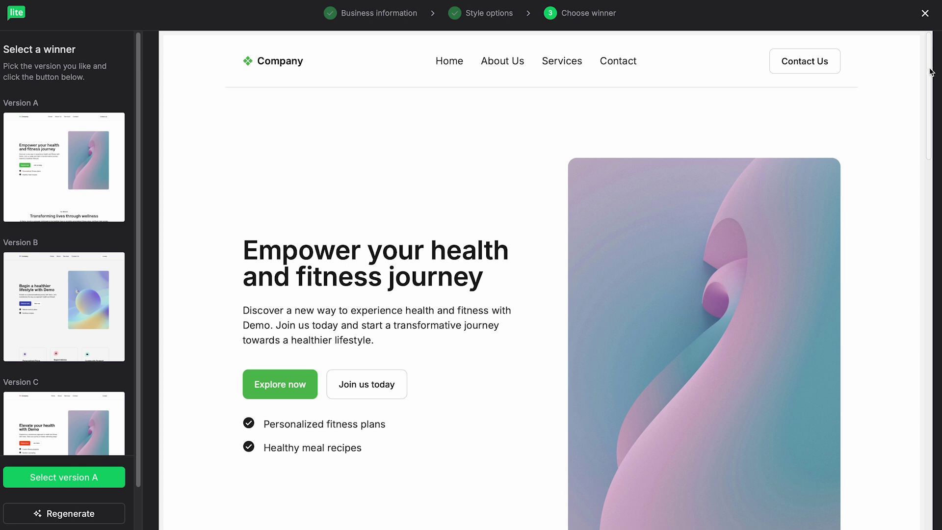
Preview Versions A, B and C, then choose Version C for editing.
left_click_drag(929, 69, 930, 180)
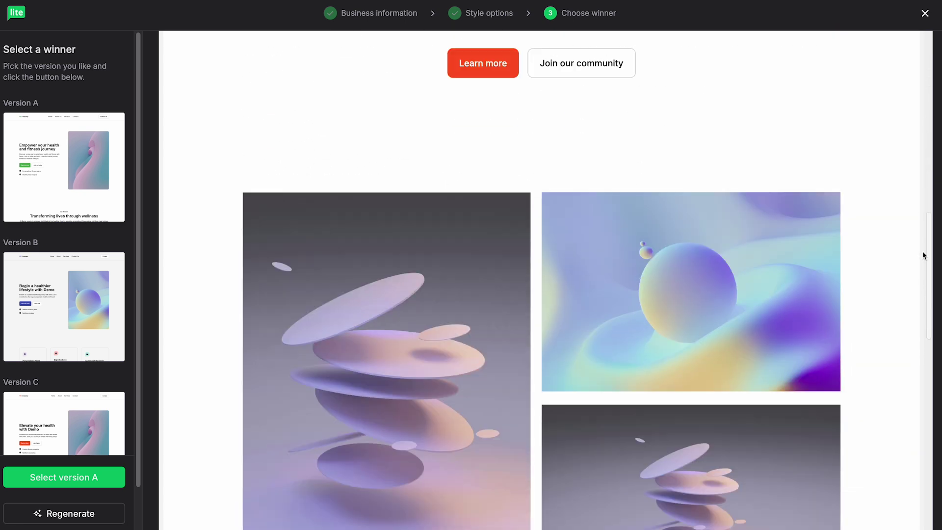
left_click_drag(923, 255, 933, 32)
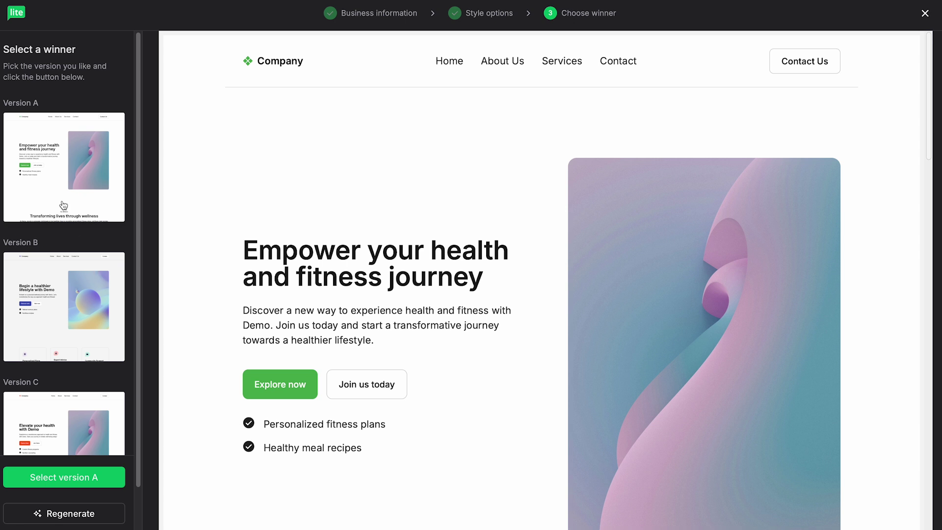
left_click(61, 317)
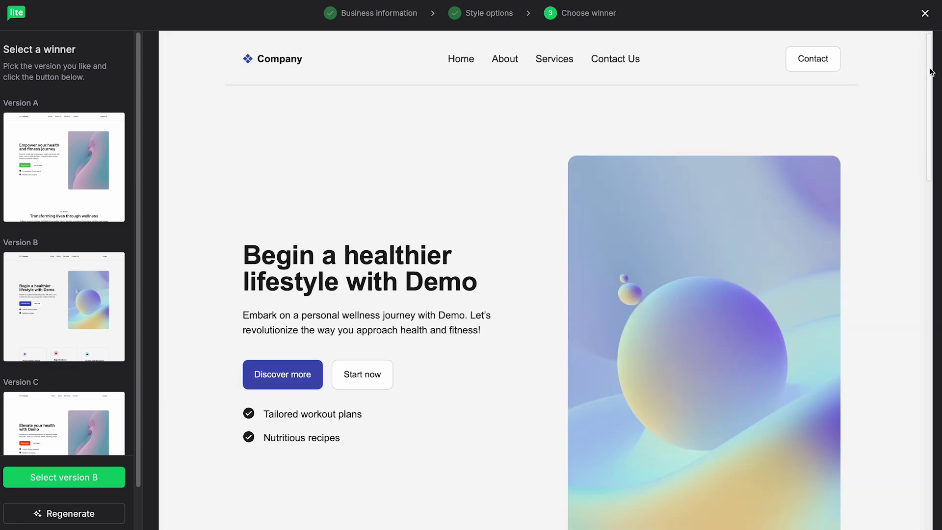
left_click_drag(933, 78, 933, 393)
left_click(69, 423)
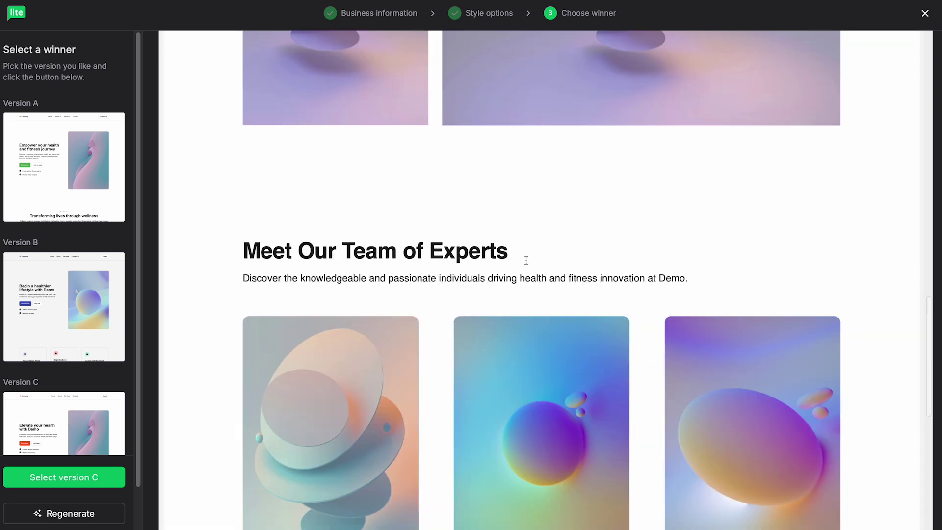
left_click_drag(931, 327, 928, 61)
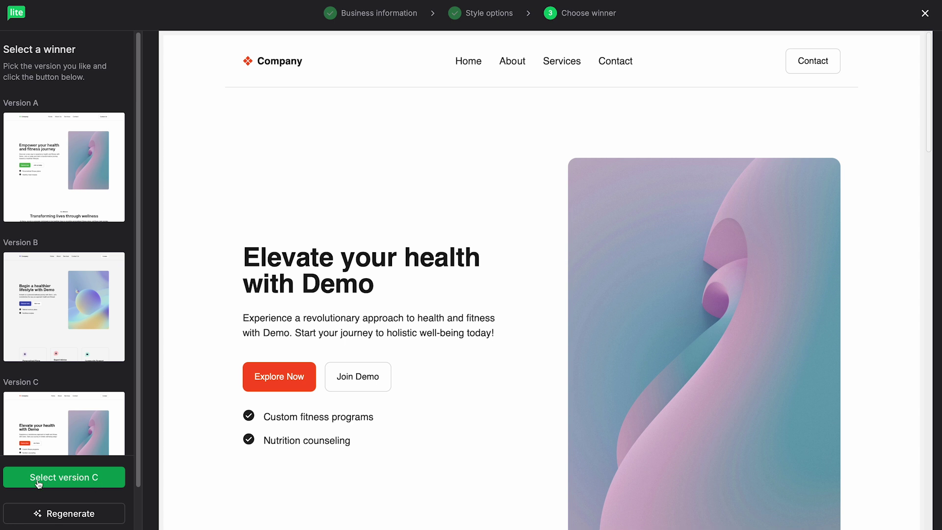
left_click(77, 486)
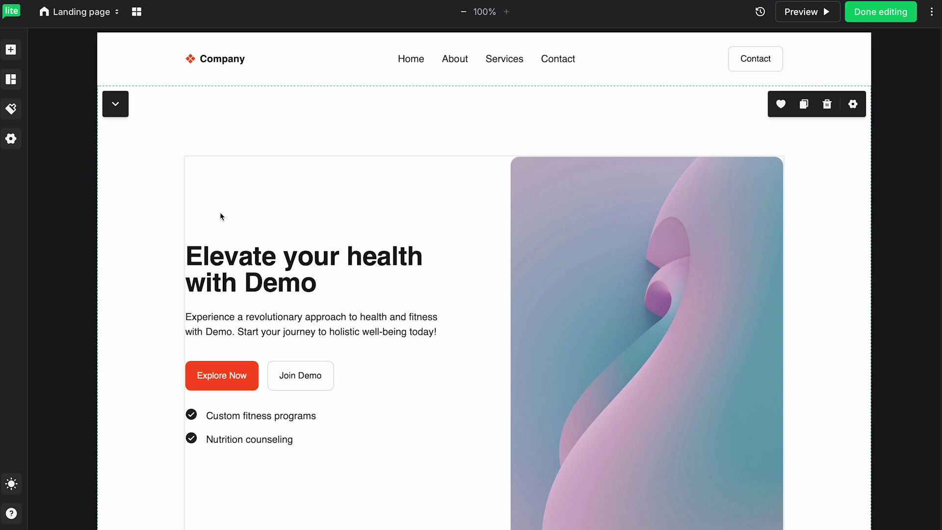
Clear the existing text from the paragraph under the hero heading.
left_click(328, 259)
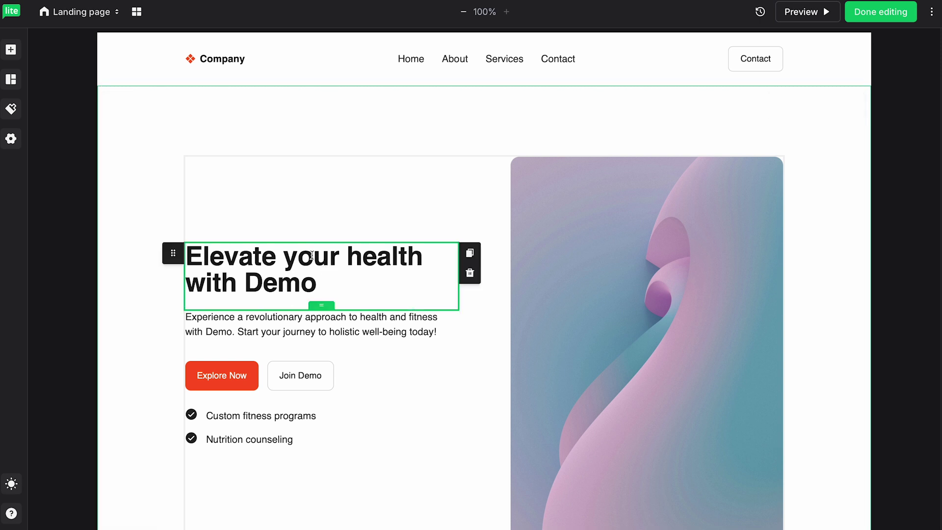
left_click(310, 328)
left_click(436, 332)
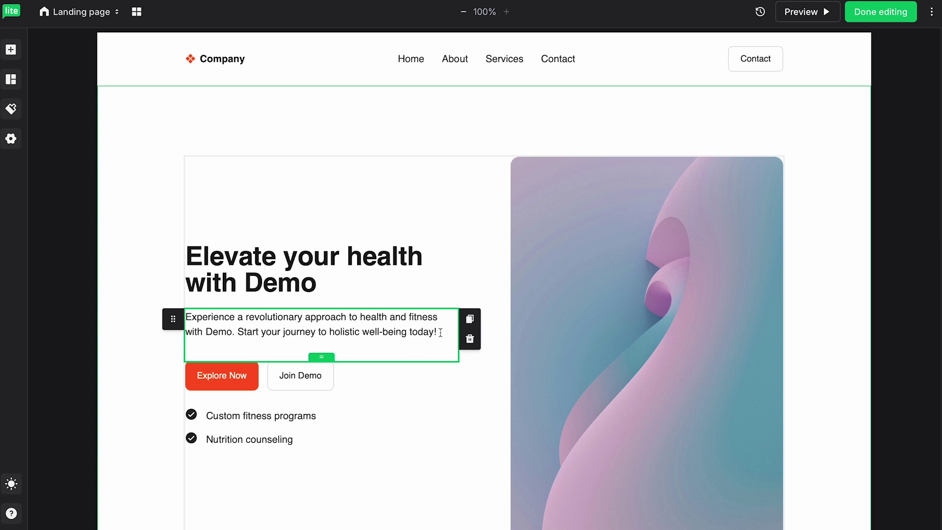
key("BackSpace")
key("BackSpace")
key("BackSpace")
key("BackSpace")
key("BackSpace")
key("BackSpace")
key("BackSpace")
key("BackSpace")
key("BackSpace")
key("BackSpace")
key("BackSpace")
key("BackSpace")
key("BackSpace")
key("BackSpace")
key("BackSpace")
key("BackSpace")
key("BackSpace")
key("BackSpace")
key("BackSpace")
key("BackSpace")
key("BackSpace")
key("BackSpace")
key("BackSpace")
key("BackSpace")
key("BackSpace")
key("BackSpace")
key("BackSpace")
key("BackSpace")
key("BackSpace")
key("BackSpace")
key("BackSpace")
key("BackSpace")
key("BackSpace")
key("BackSpace")
key("BackSpace")
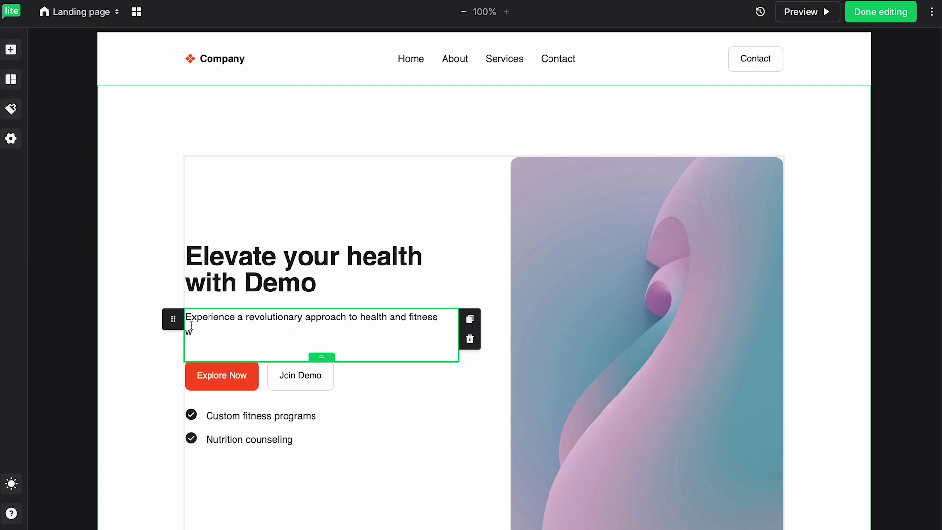
right_click(246, 322)
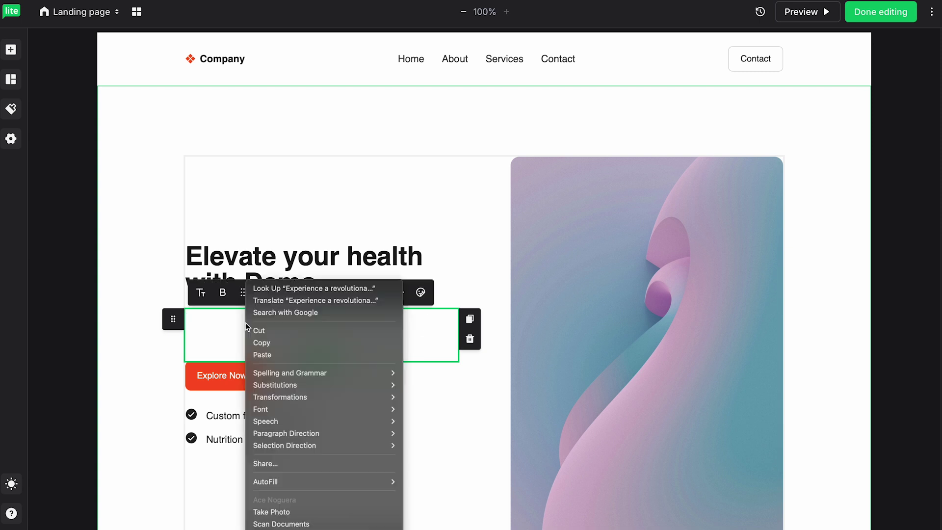
left_click(279, 338)
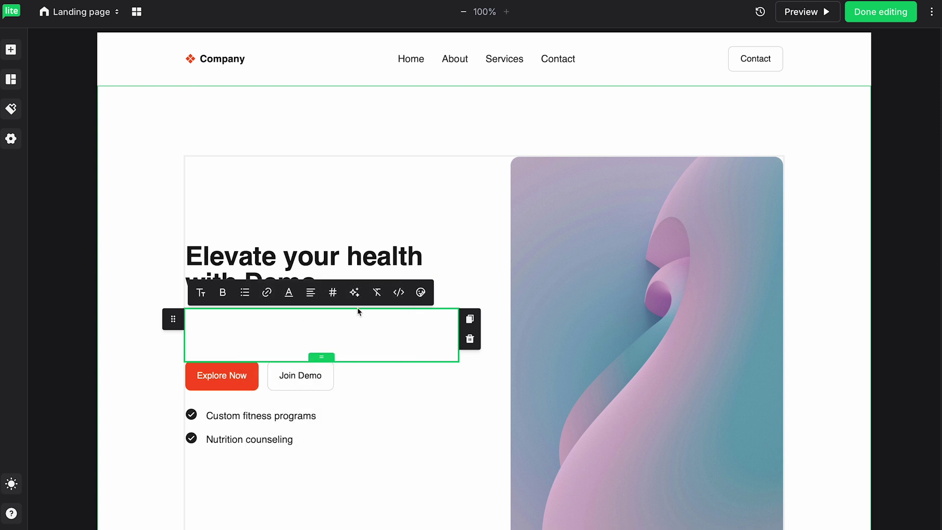
Insert a Catchy, Title-type AI suggestion generated from the pasted paragraph text.
left_click(354, 293)
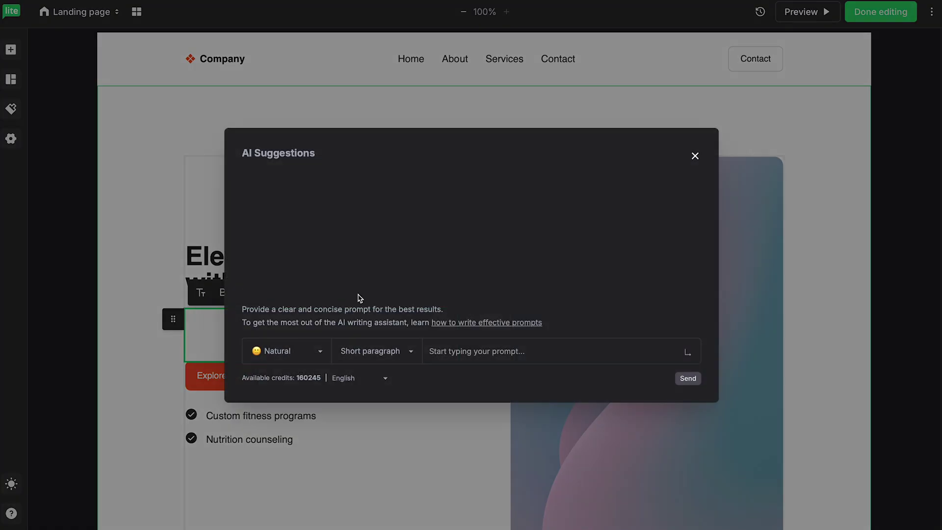
left_click(315, 352)
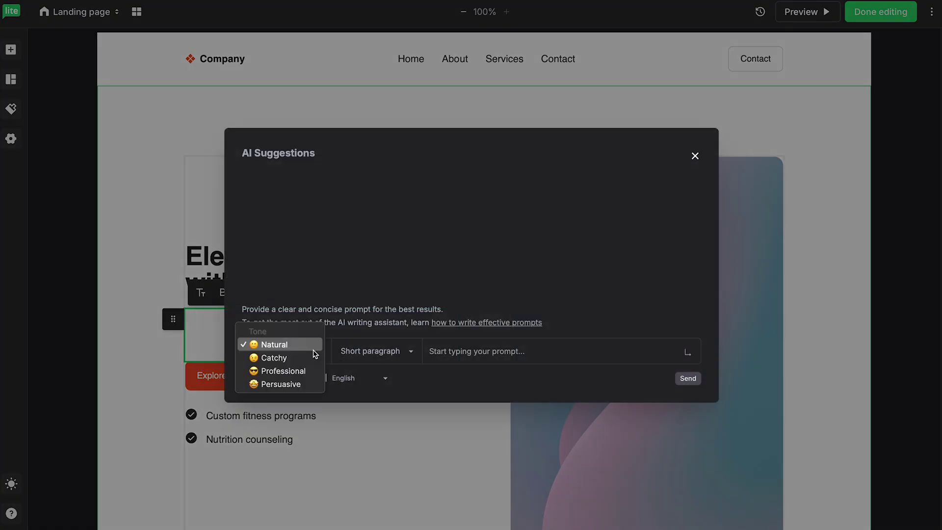
left_click(311, 363)
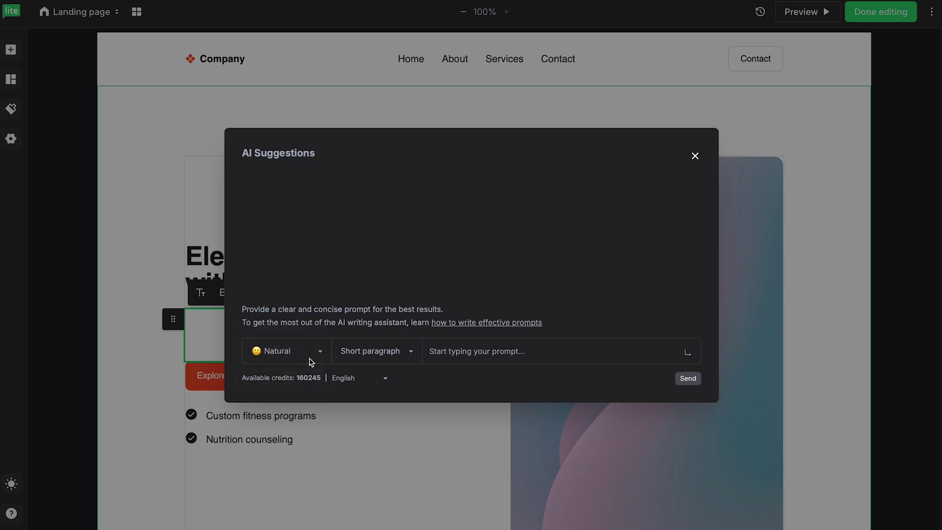
left_click(397, 357)
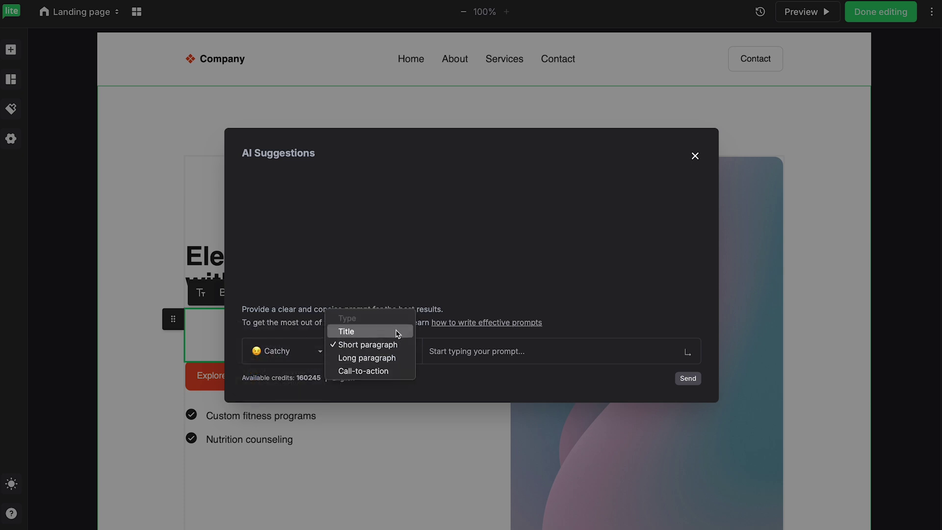
left_click(381, 336)
left_click(524, 351)
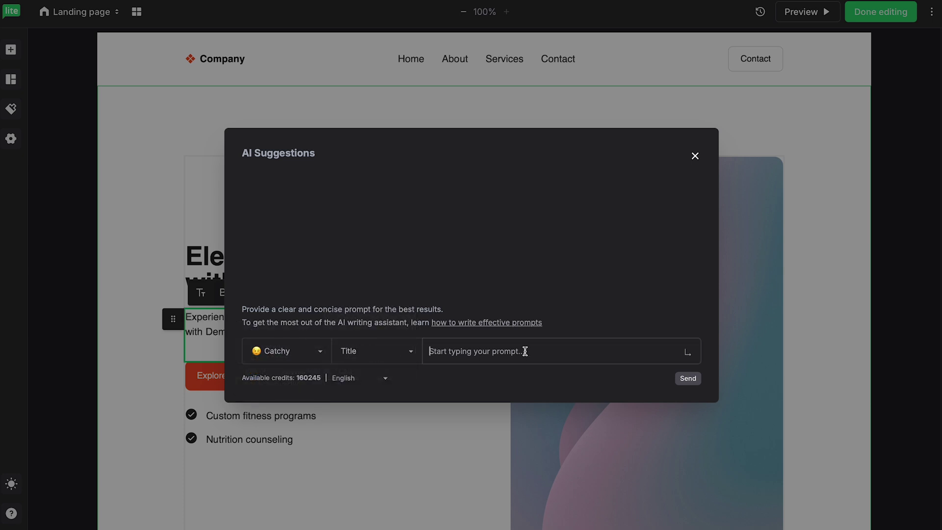
key("ctrl+v")
left_click(687, 378)
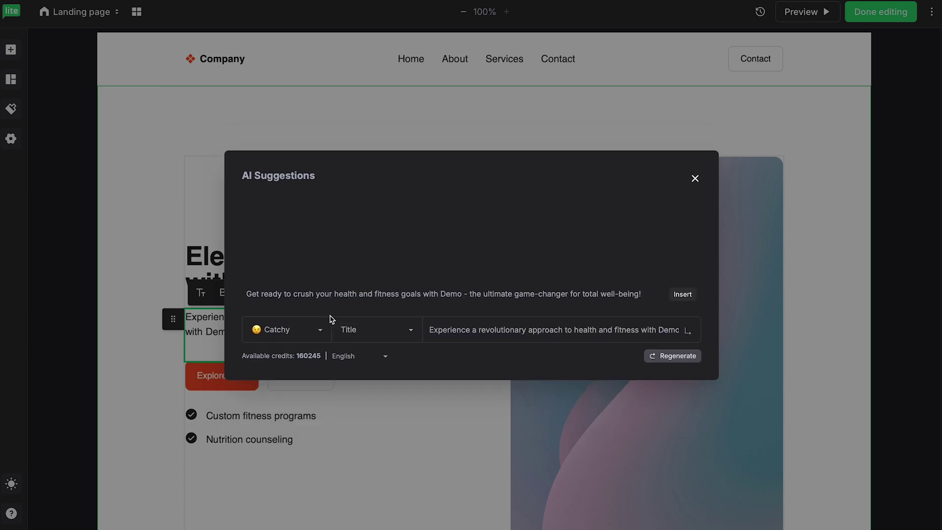
left_click(682, 295)
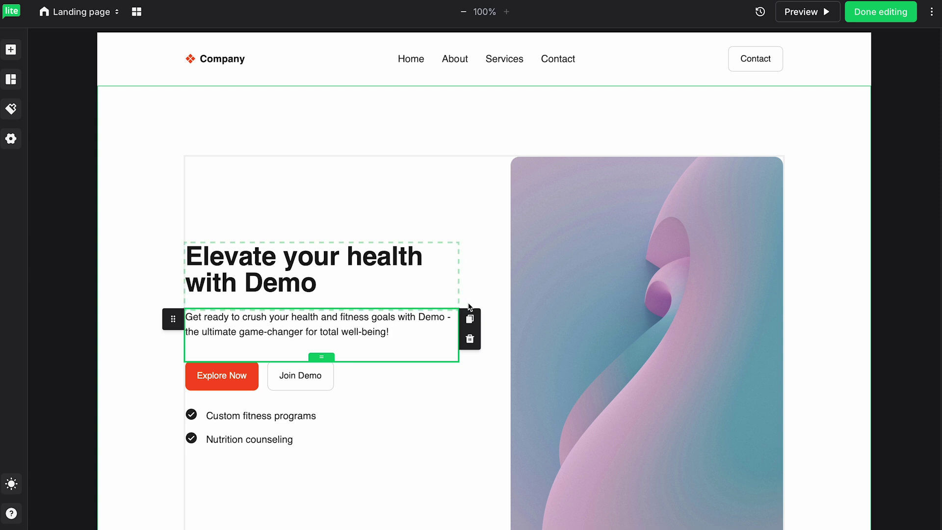
Generate a 'Fitness gym' AI image for the hero in Photo style, Portrait ratio.
left_click(653, 279)
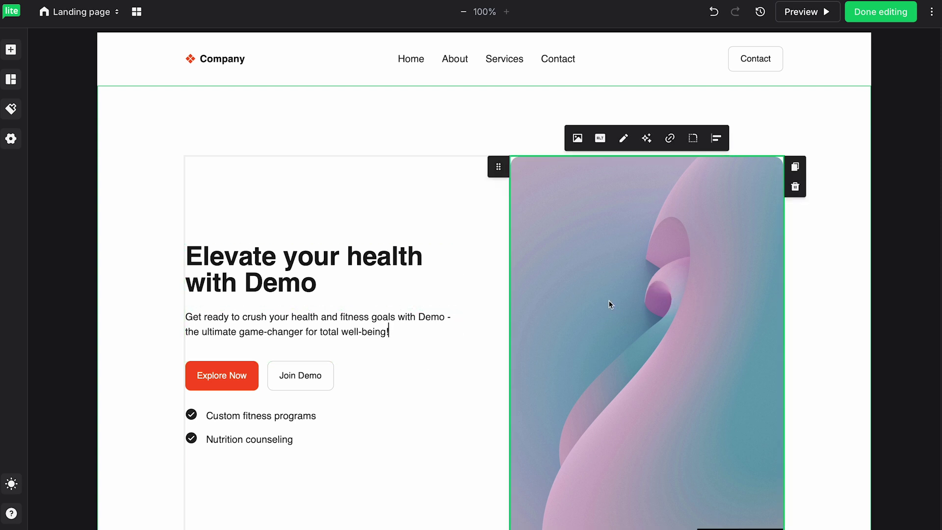
left_click(647, 139)
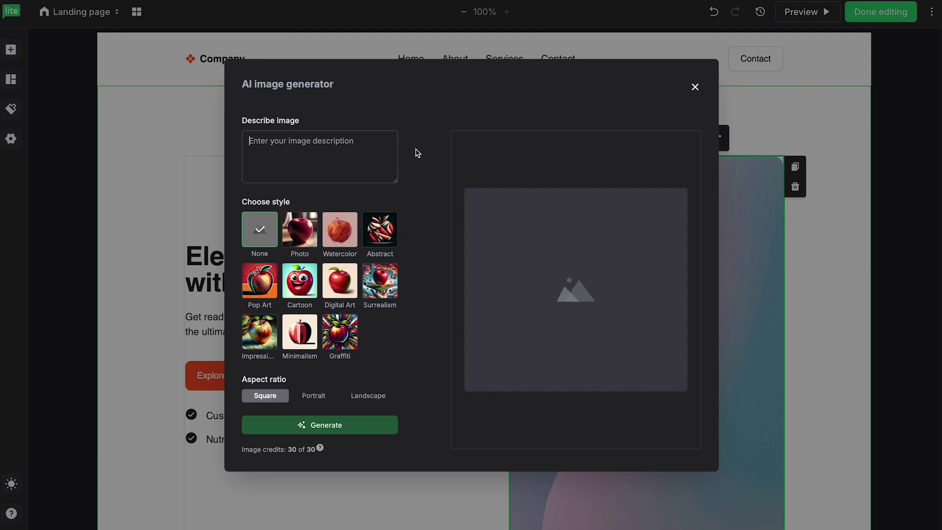
type("U")
key("BackSpace")
type("Fitness gym")
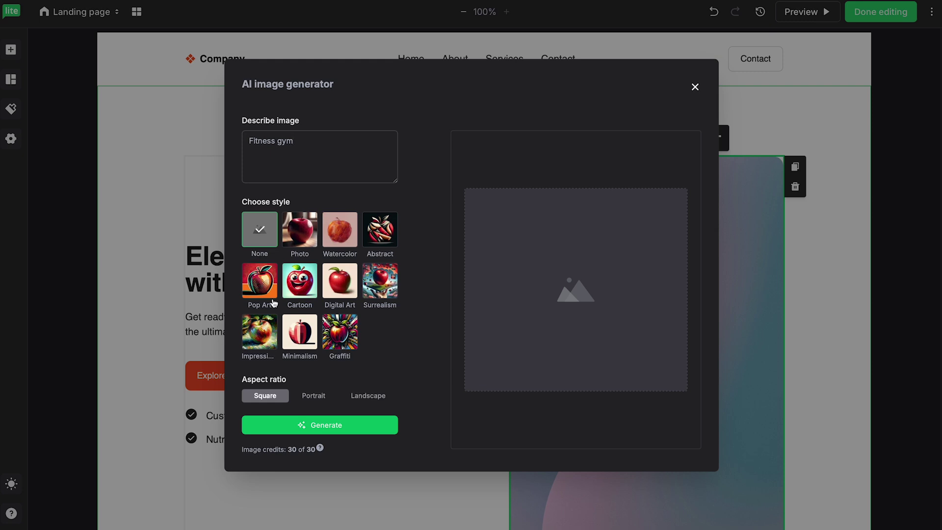
left_click(305, 237)
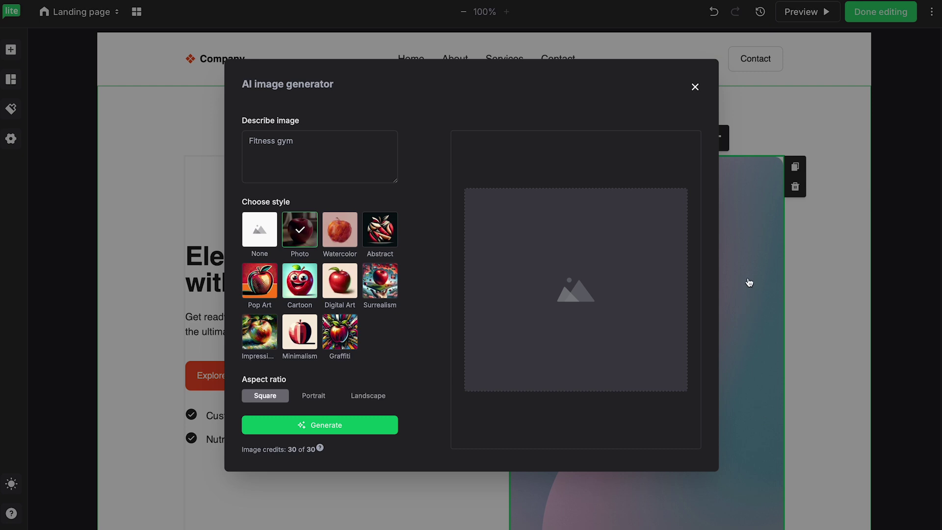
left_click(315, 400)
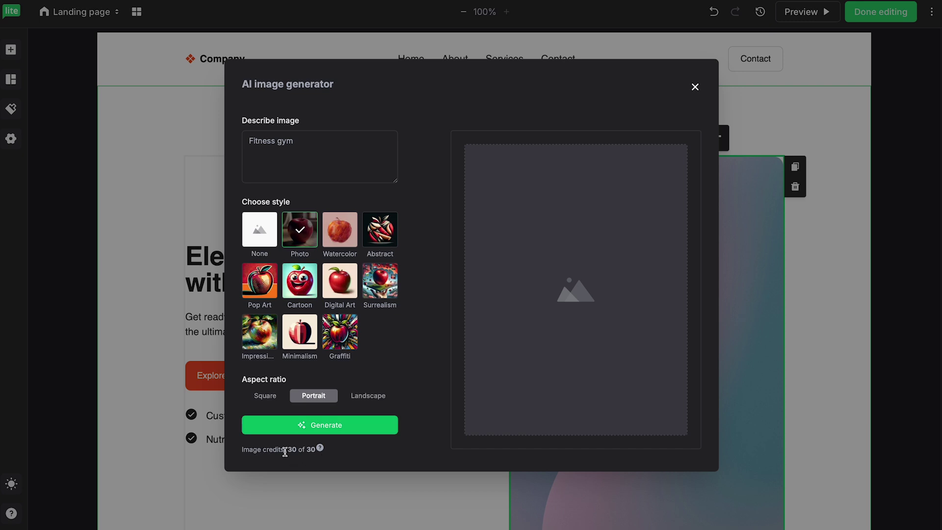
left_click(346, 429)
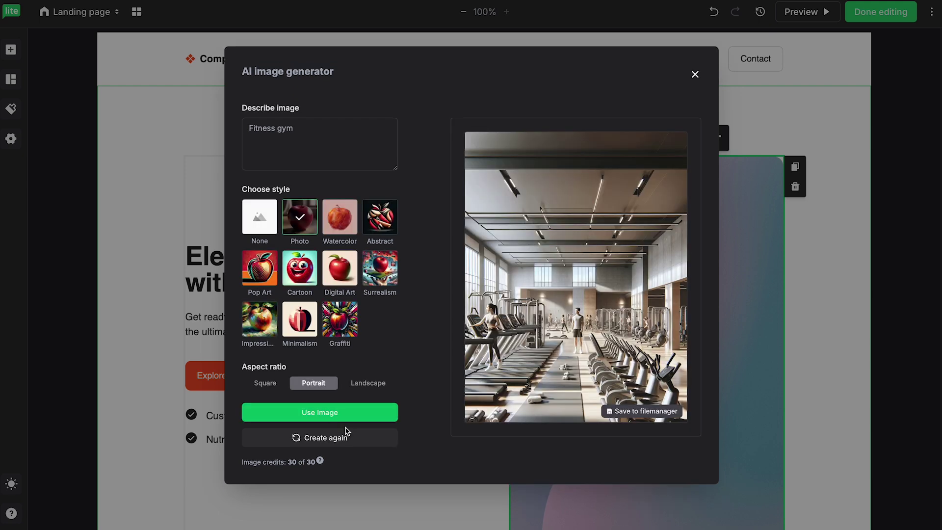
Use the generated gym photo as the hero image.
mouse_move(504, 341)
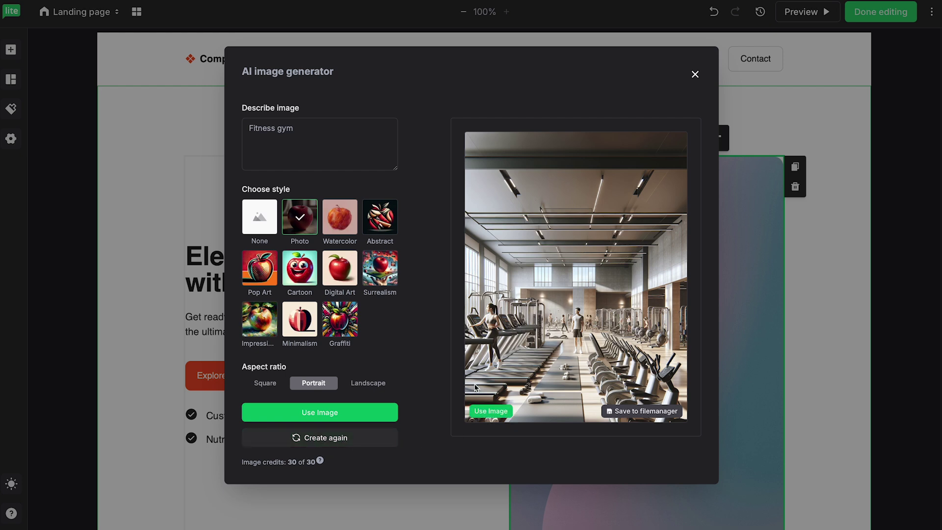
left_click(482, 414)
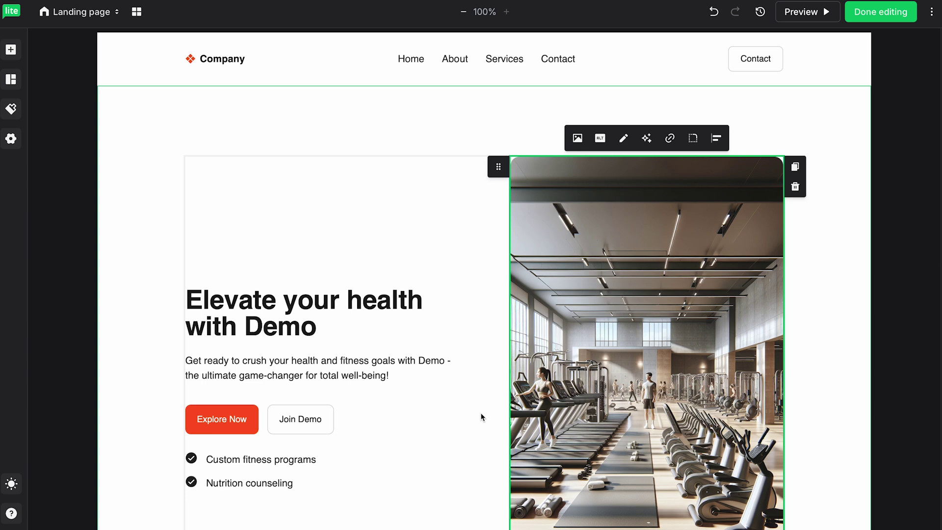
scroll(481, 416, "down", 2)
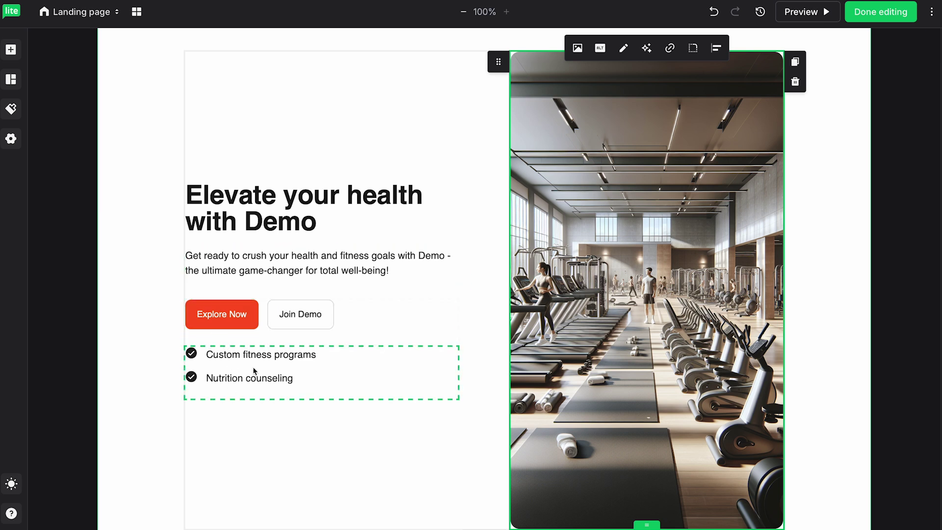
left_click(10, 80)
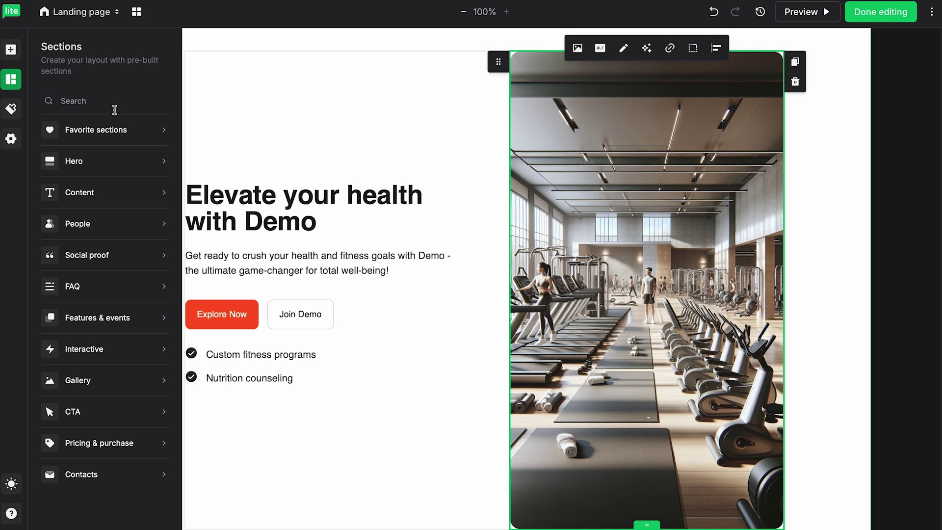
mouse_move(131, 163)
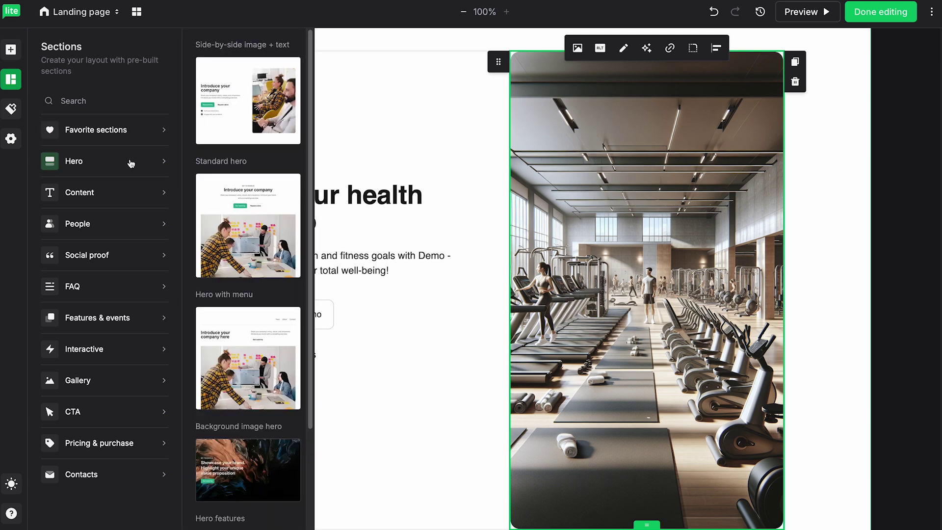
mouse_move(121, 256)
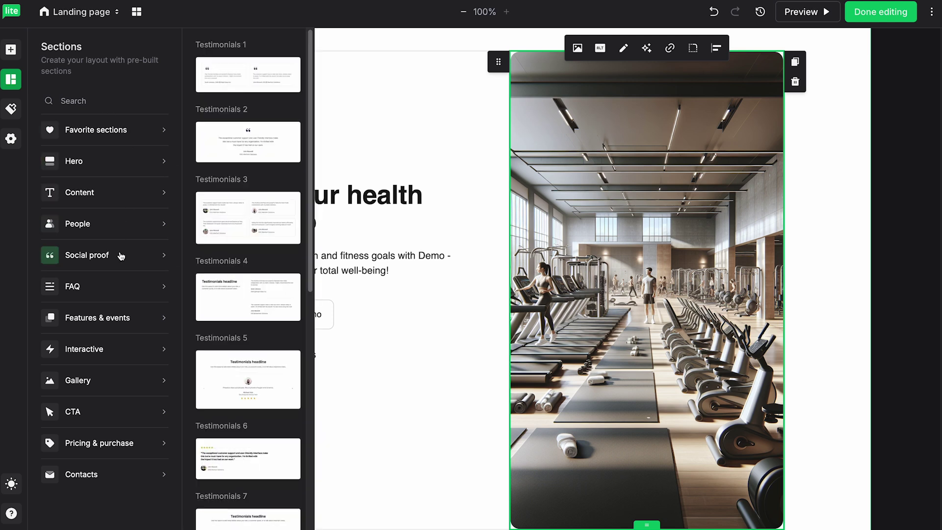
mouse_move(130, 289)
mouse_move(137, 314)
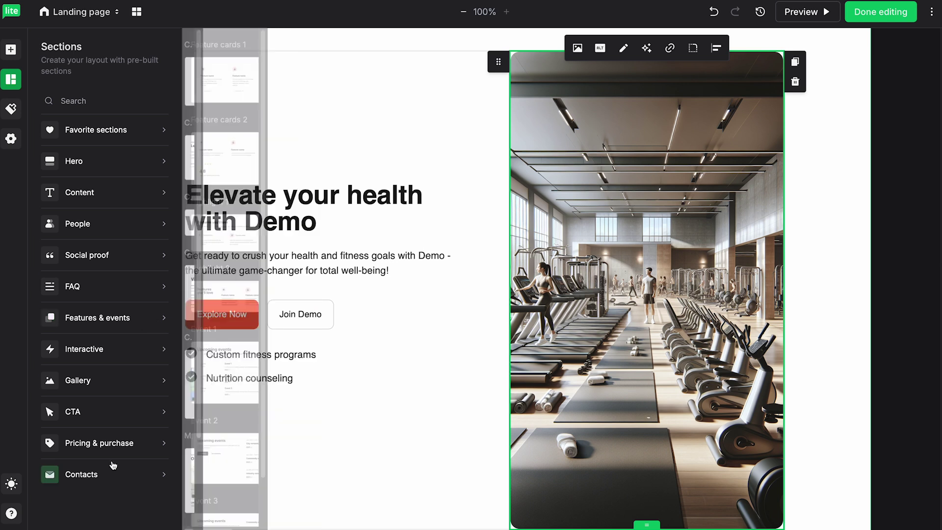
mouse_move(112, 450)
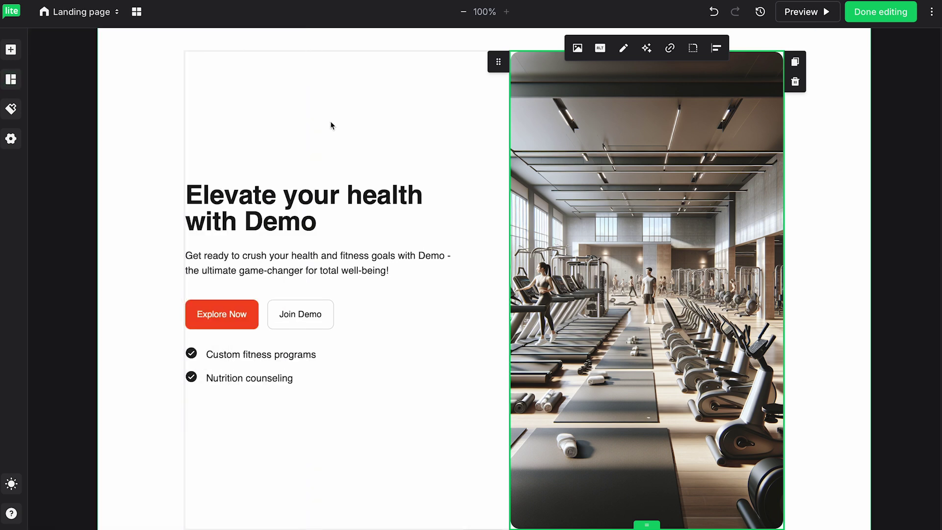
left_click(11, 109)
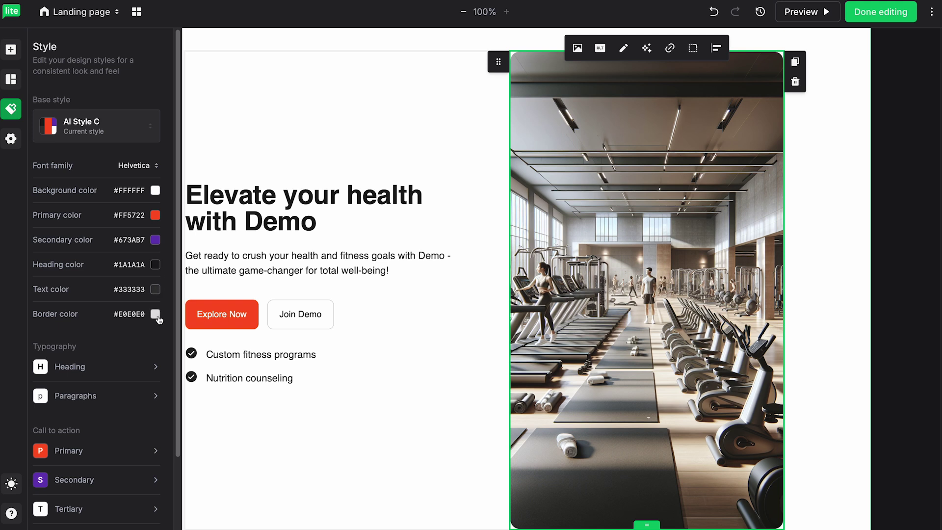
left_click(147, 131)
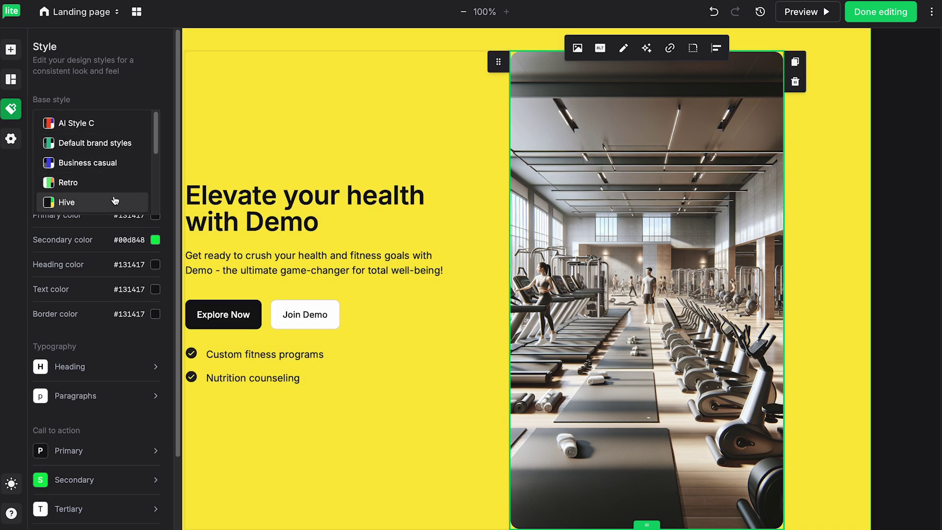
scroll(105, 194, "down", 1)
scroll(96, 196, "down", 2)
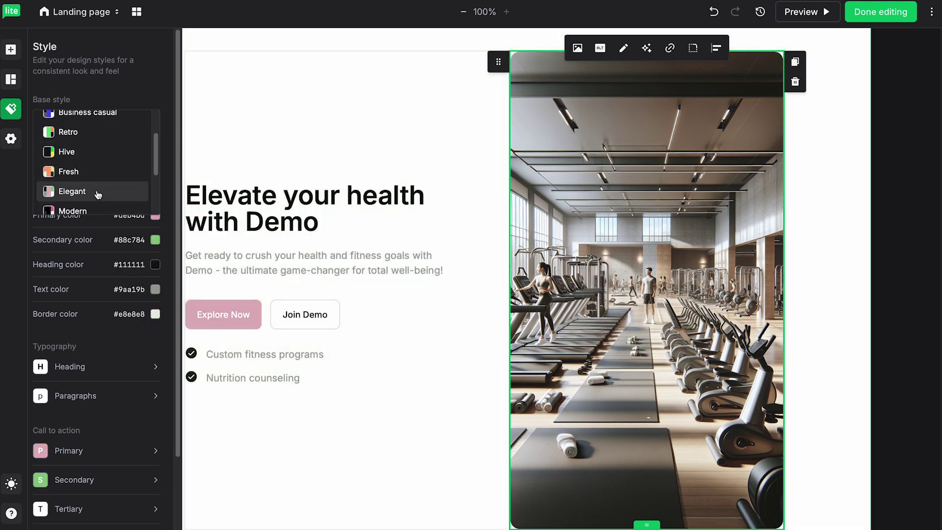
scroll(95, 193, "down", 3)
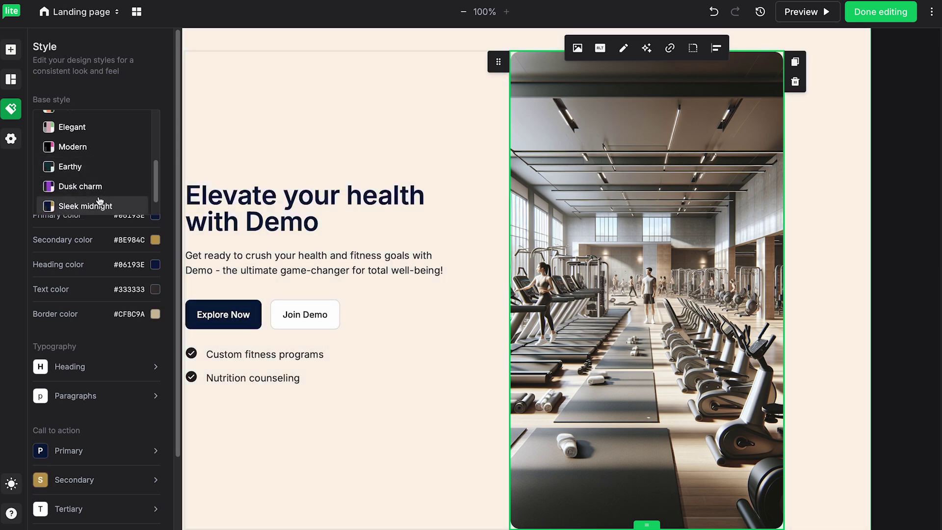
scroll(98, 196, "down", 1)
left_click(145, 102)
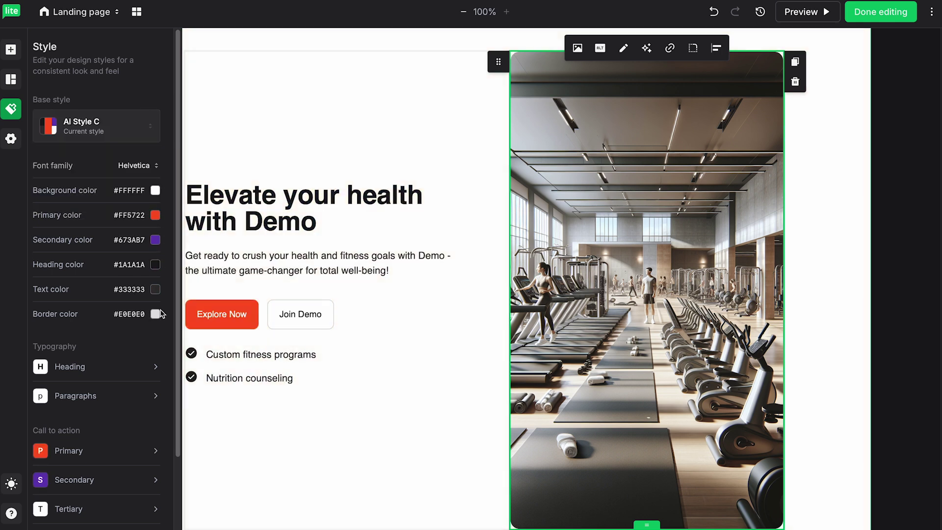
left_click(344, 177)
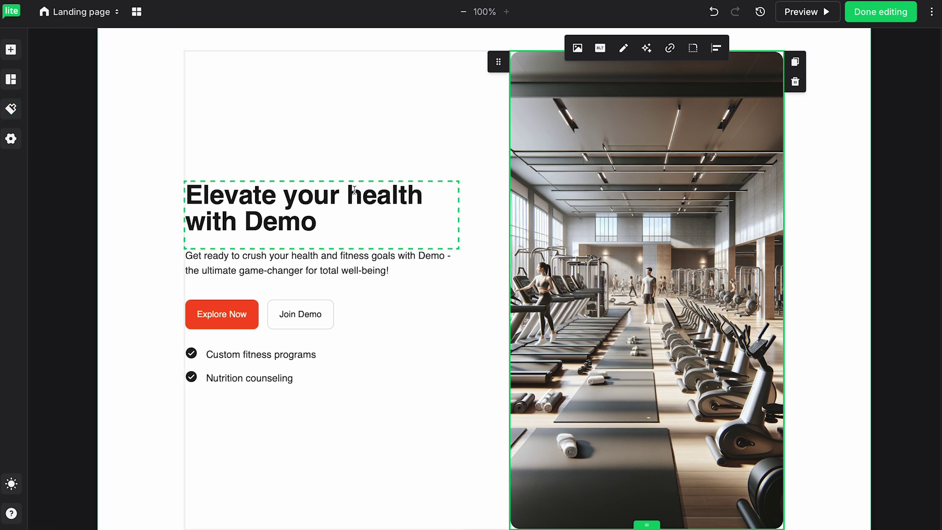
In nav bar settings, toggle Buttons off and back on and enable Stay top while scrolling.
scroll(356, 194, "up", 2)
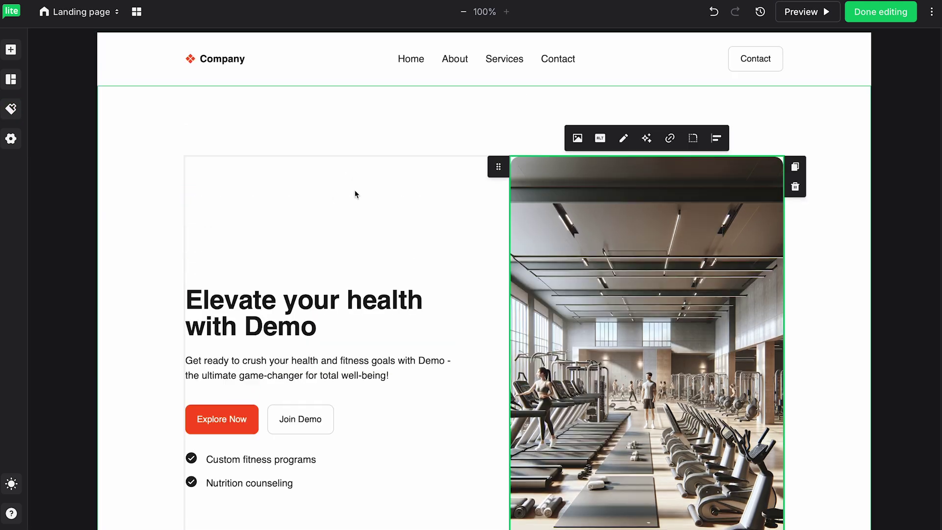
left_click(302, 59)
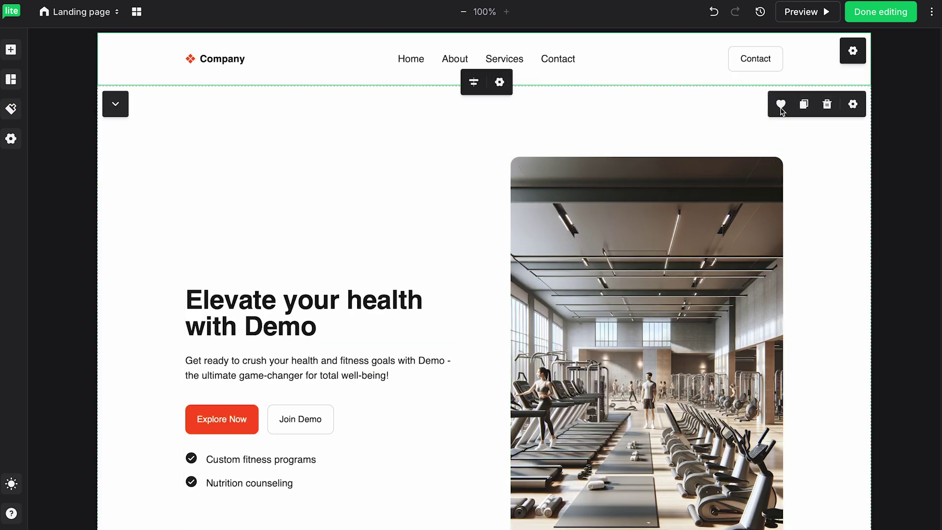
left_click(853, 52)
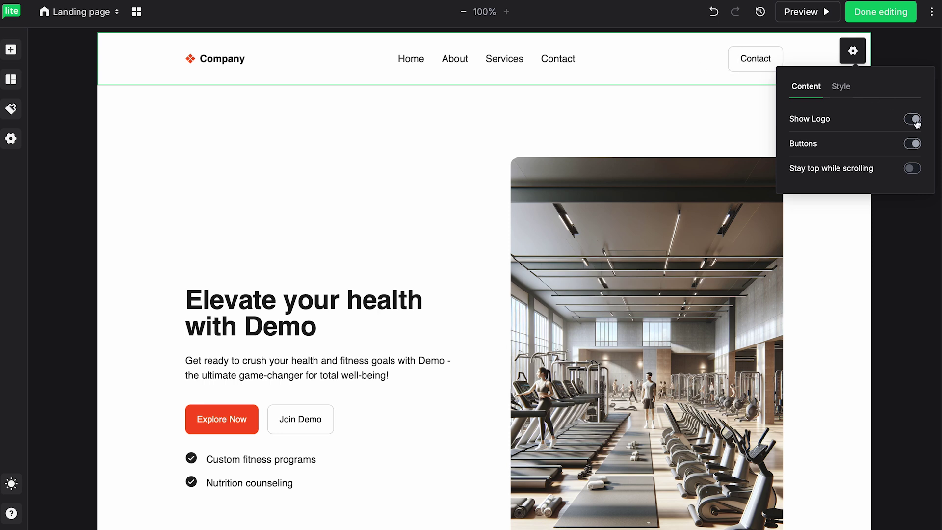
left_click(913, 144)
left_click(912, 143)
left_click(913, 169)
left_click(842, 87)
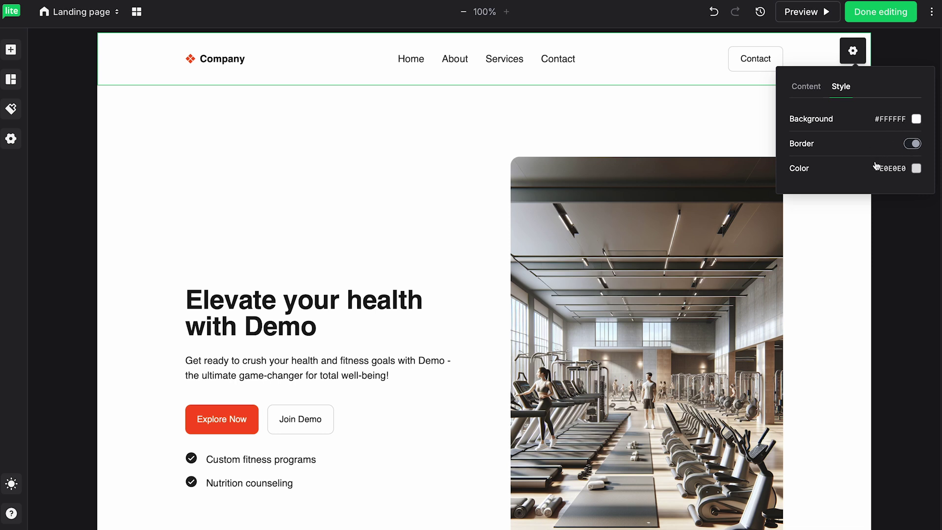
left_click(760, 138)
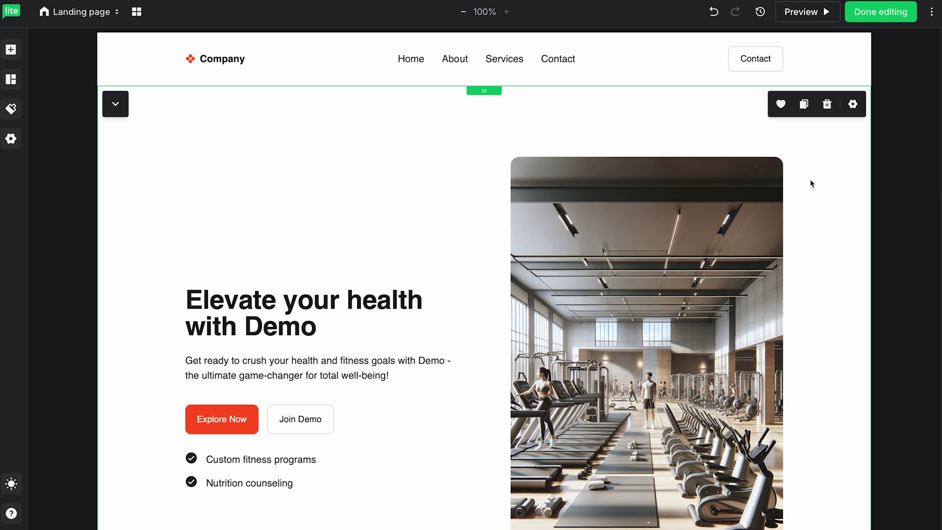